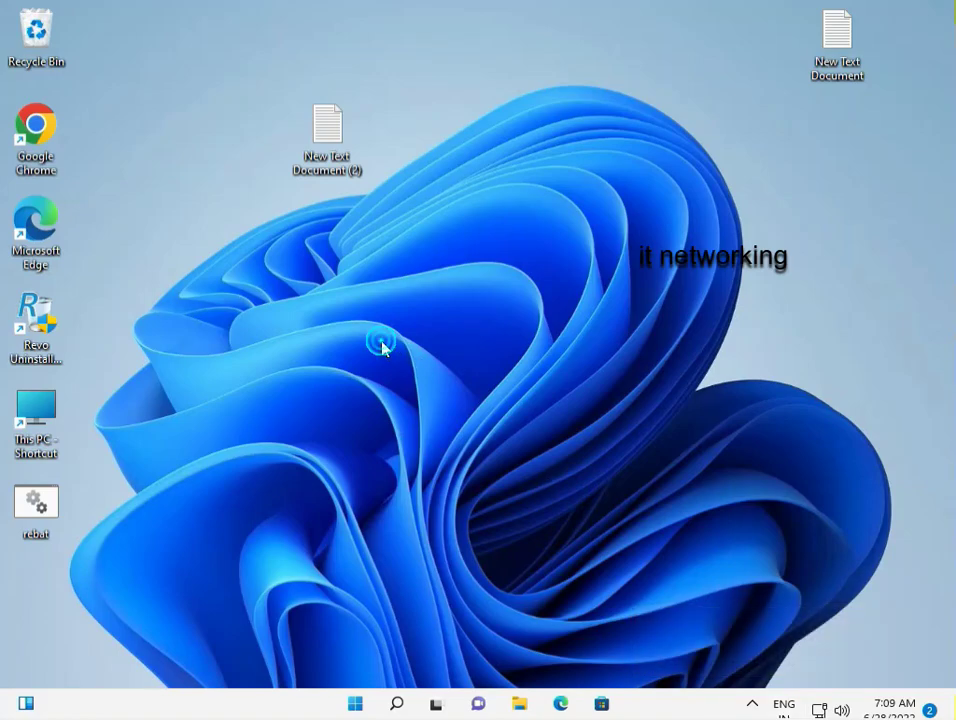
- Open the Services console and bring up the properties of the Windows Update service
{"action": "key", "text": "super+r"}
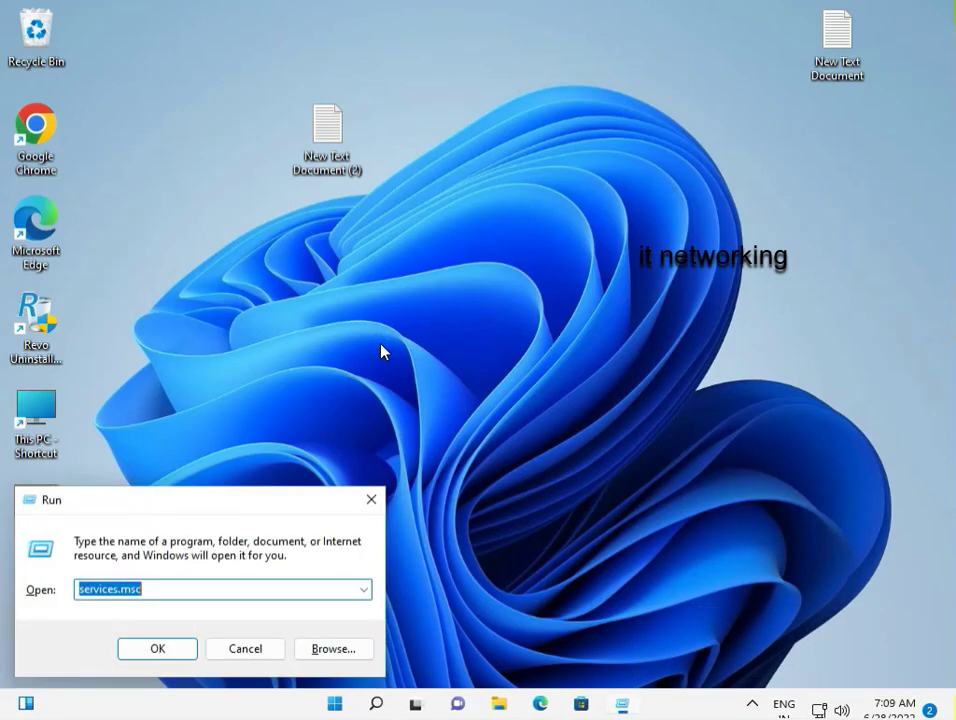
{"action": "key", "text": "Return"}
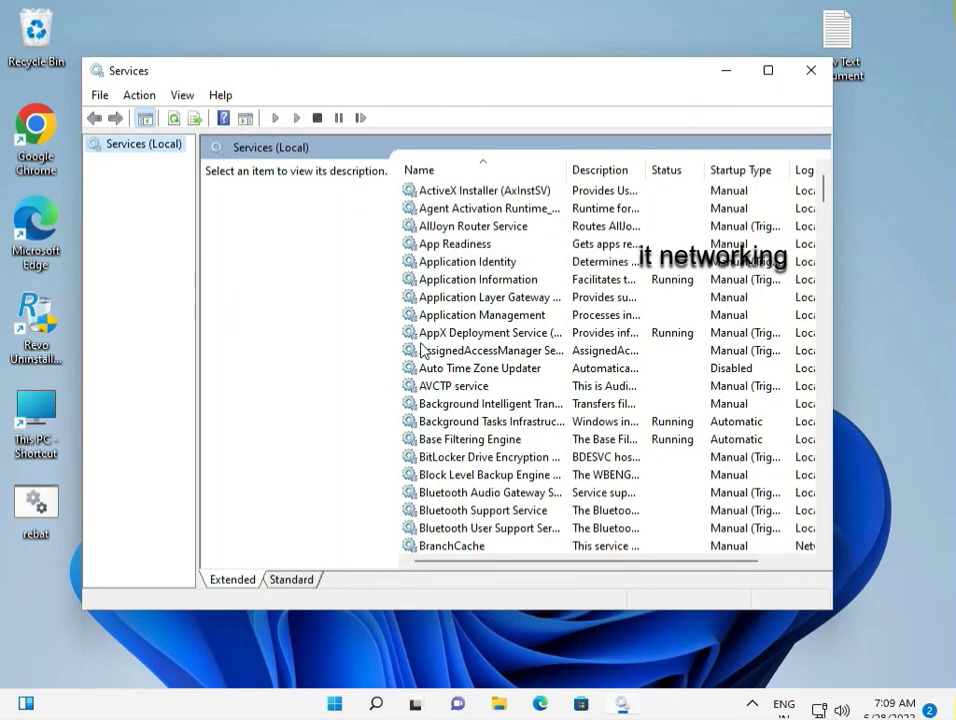
{"action": "left_click", "coordinate": [424, 350]}
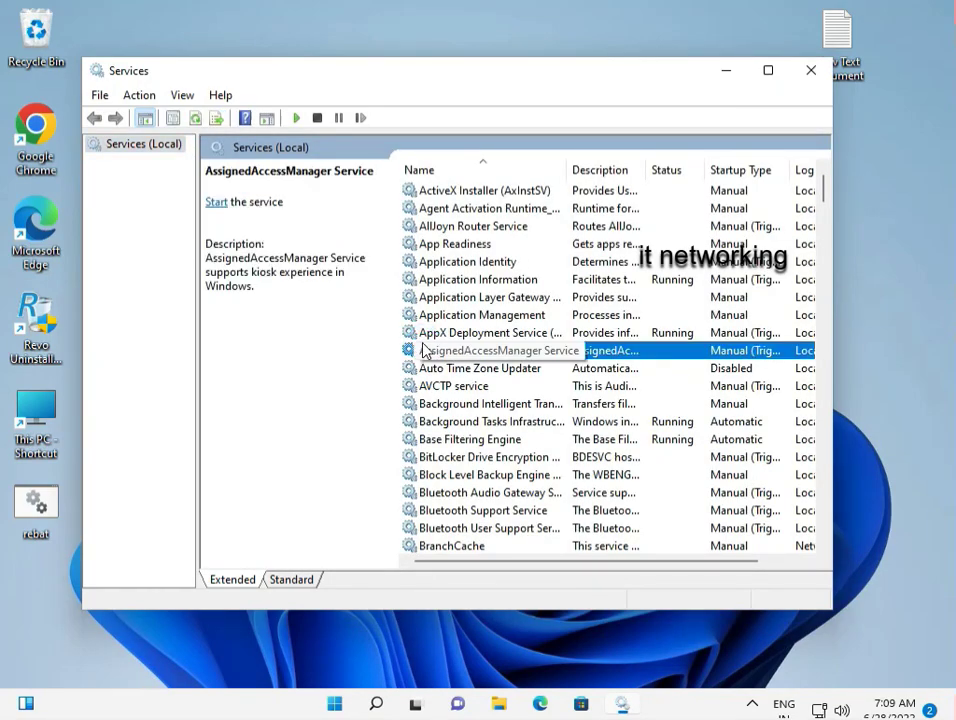
{"action": "key", "text": "w"}
{"action": "scroll", "coordinate": [475, 422], "scroll_direction": "down", "scroll_amount": 8}
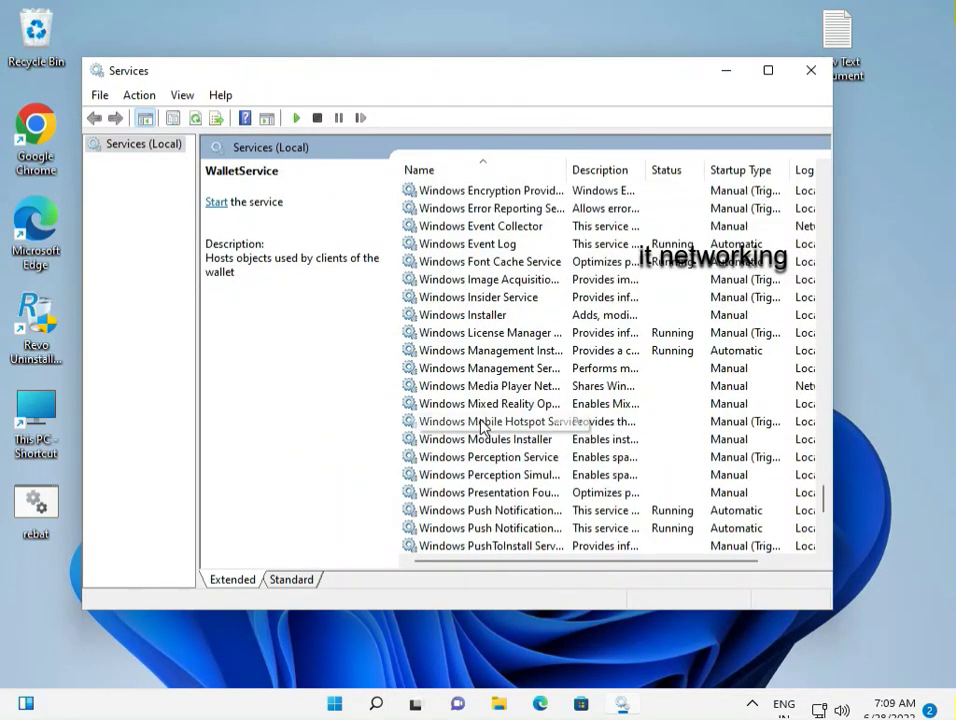
{"action": "scroll", "coordinate": [483, 425], "scroll_direction": "down", "scroll_amount": 2}
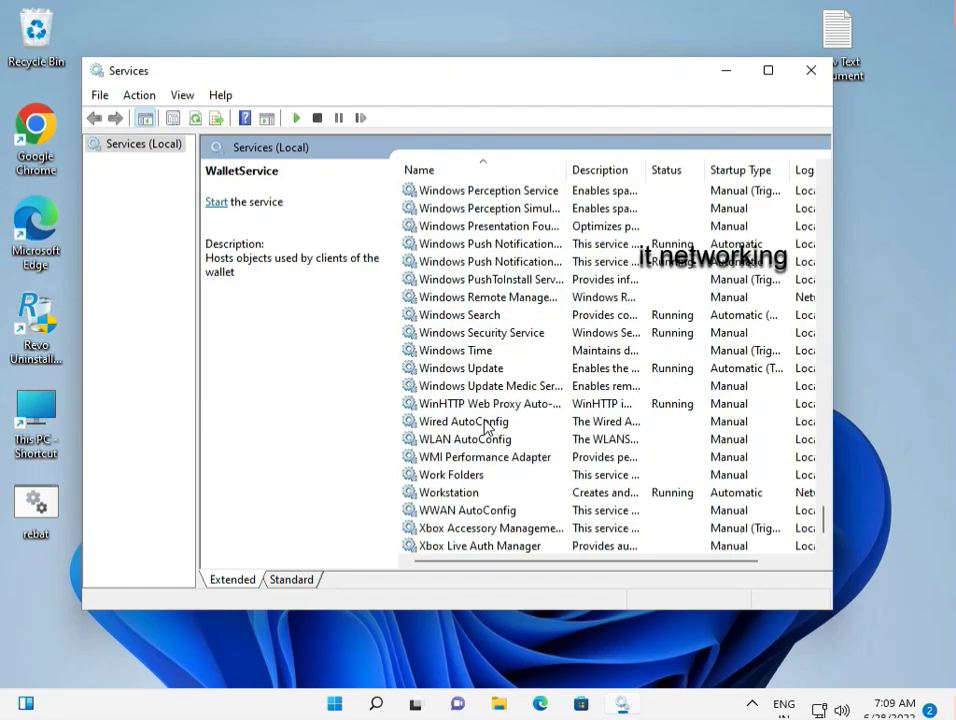
{"action": "left_click", "coordinate": [497, 370]}
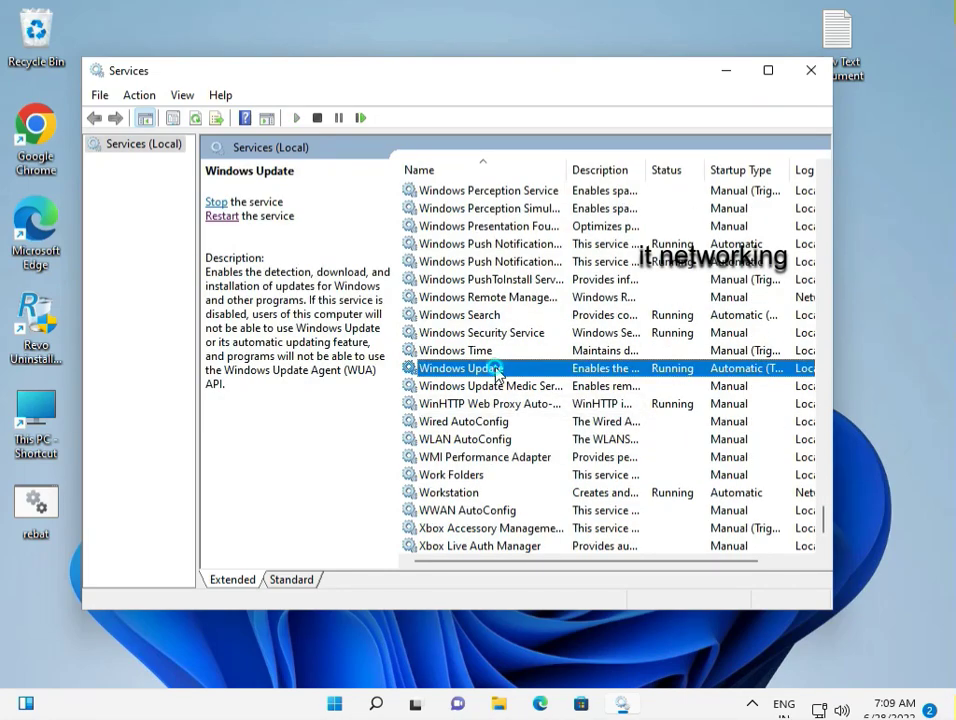
{"action": "double_click", "coordinate": [497, 370]}
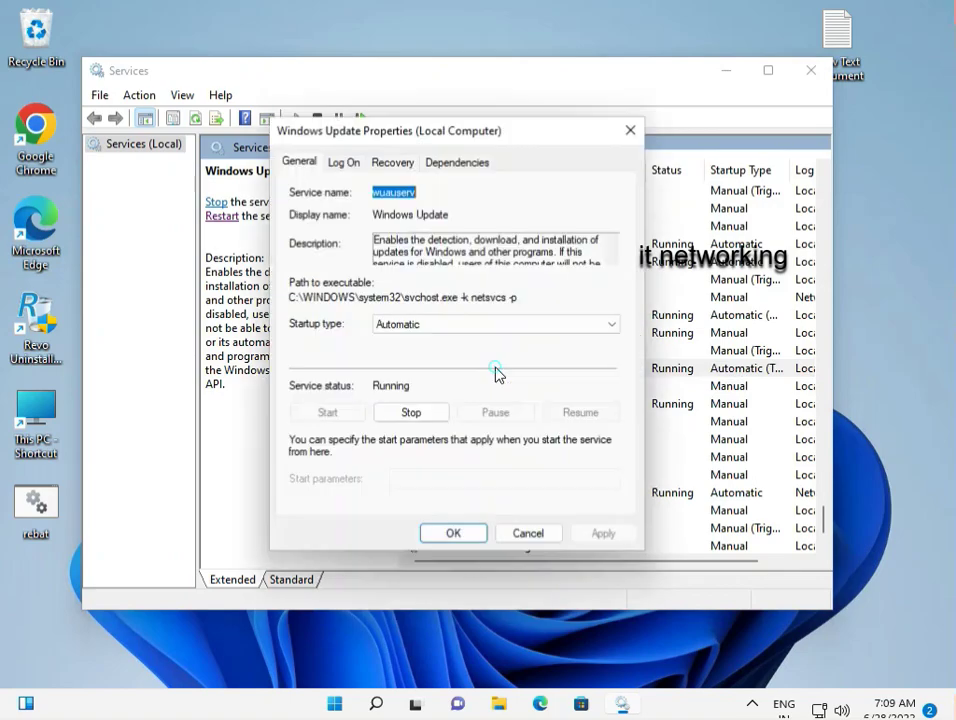
- Set the Windows Update startup type to Disabled, stop the service, apply the changes and close Services
{"action": "left_click", "coordinate": [410, 326]}
{"action": "left_click", "coordinate": [400, 377]}
{"action": "left_click", "coordinate": [410, 413]}
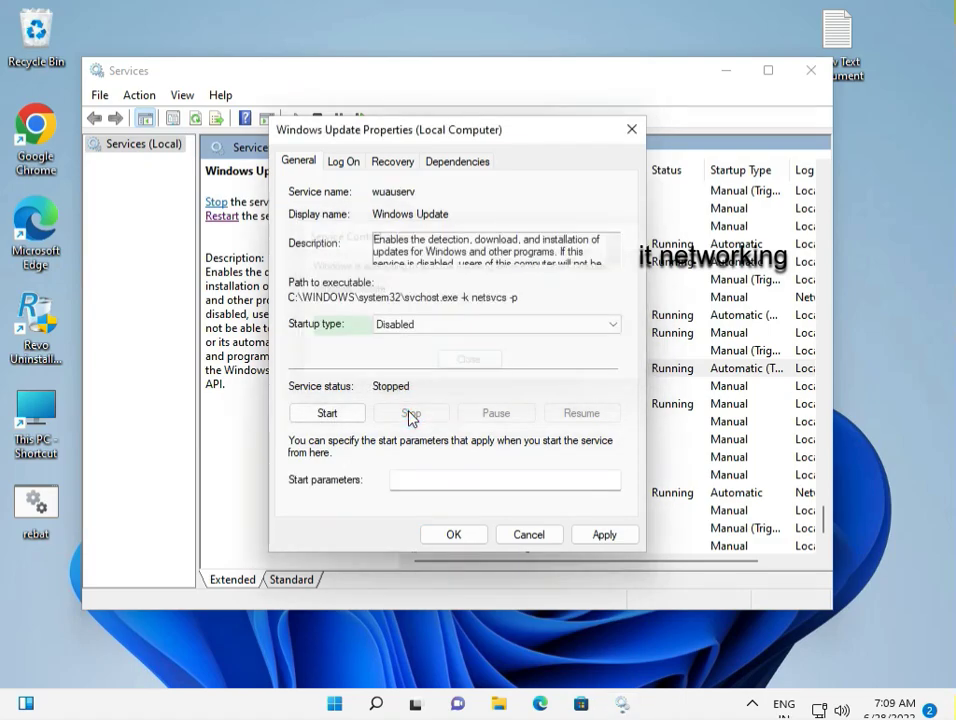
{"action": "key", "text": "Return"}
{"action": "left_click", "coordinate": [604, 534]}
{"action": "left_click", "coordinate": [452, 535]}
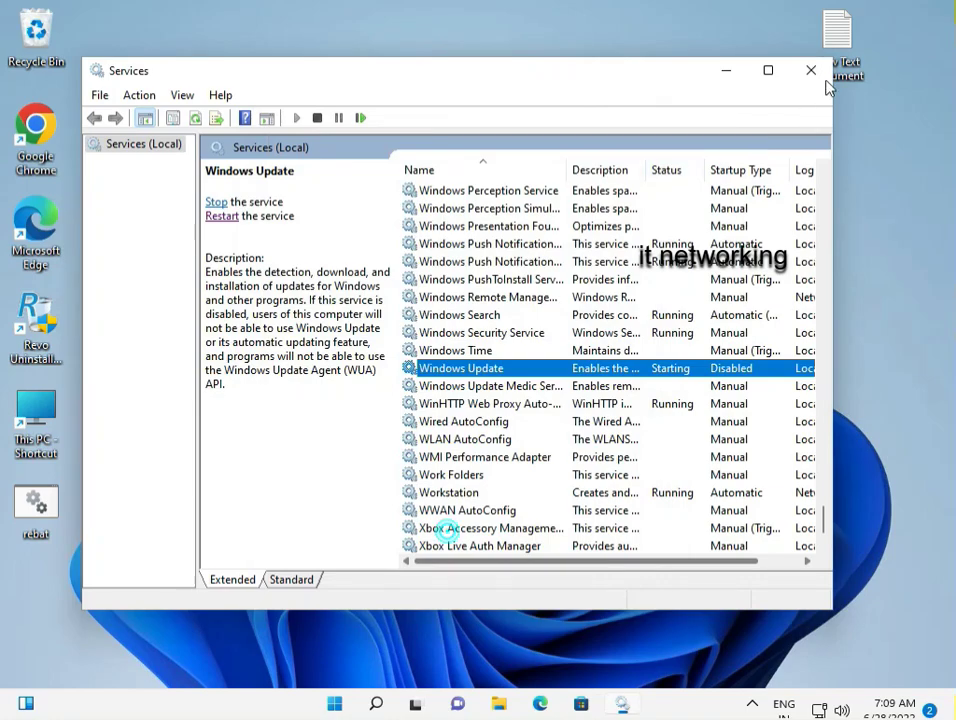
{"action": "left_click", "coordinate": [820, 74]}
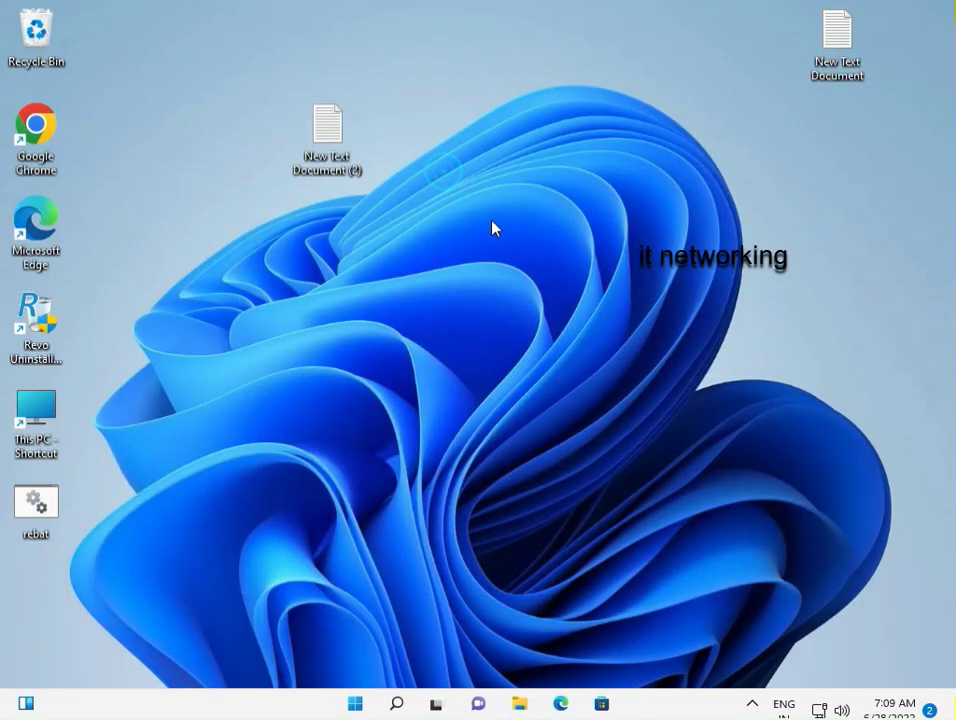
{"action": "right_click", "coordinate": [447, 177]}
{"action": "left_click", "coordinate": [500, 254]}
{"action": "left_click", "coordinate": [228, 502]}
- Open Control Panel and show the list of installed Windows updates under Programs and Features
{"action": "key", "text": "super"}
{"action": "type", "text": "con"}
{"action": "left_click", "coordinate": [278, 266]}
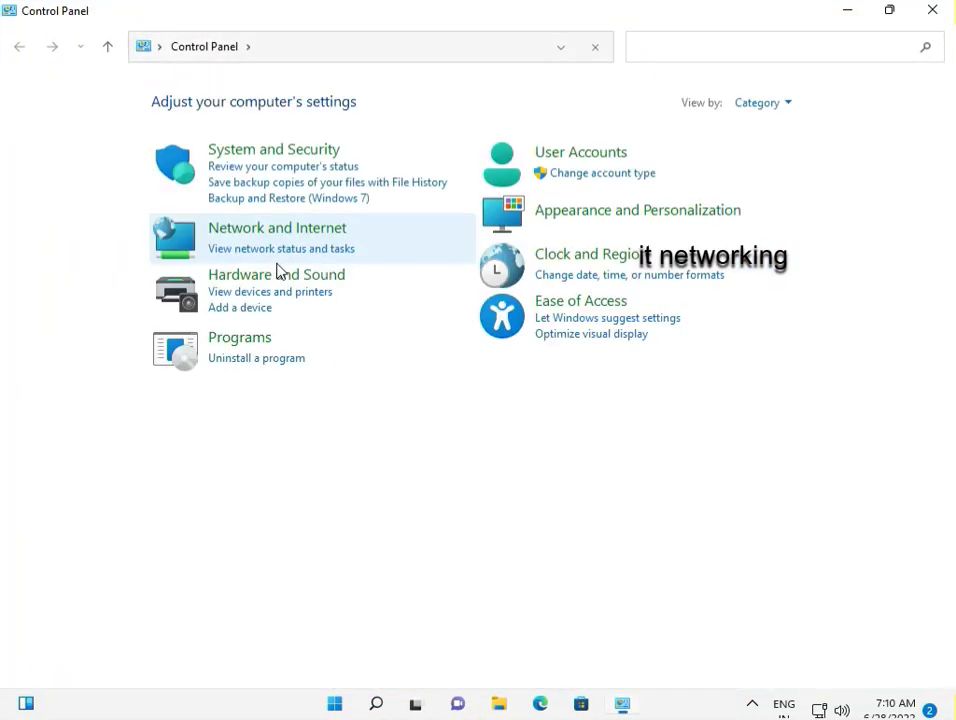
{"action": "left_click", "coordinate": [270, 358]}
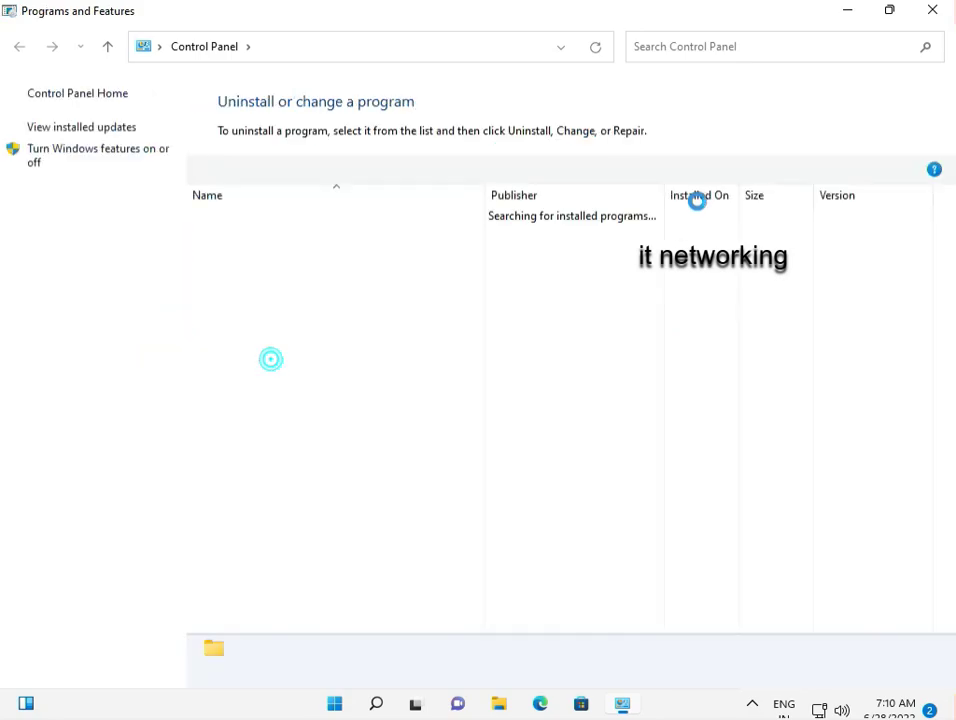
{"action": "left_click", "coordinate": [70, 128]}
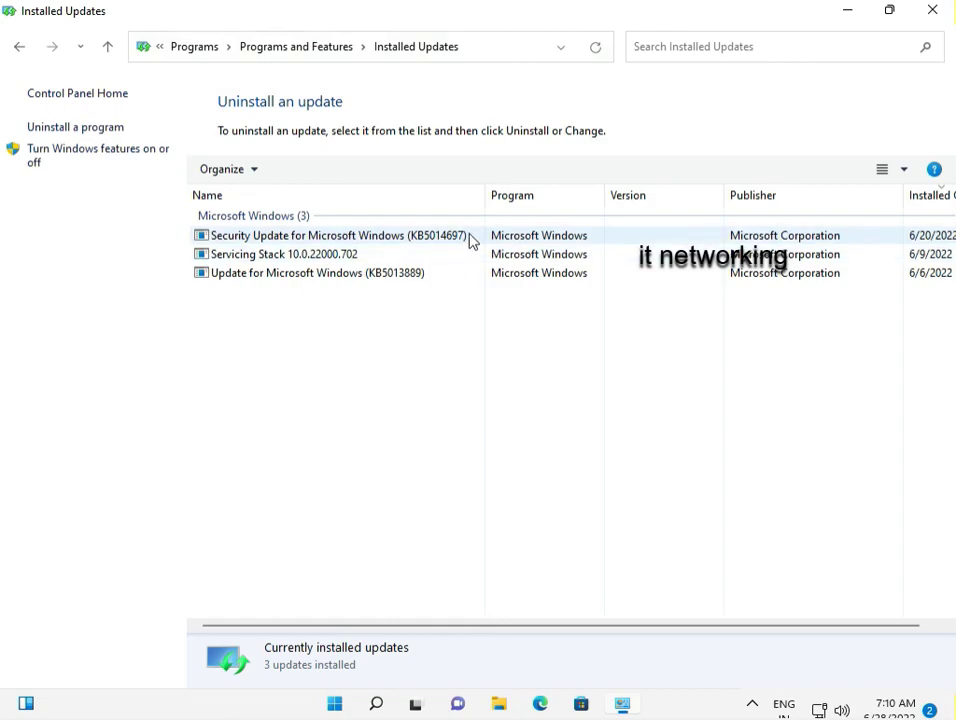
- Uninstall the Security Update for Microsoft Windows (KB5014697)
{"action": "left_click", "coordinate": [463, 237]}
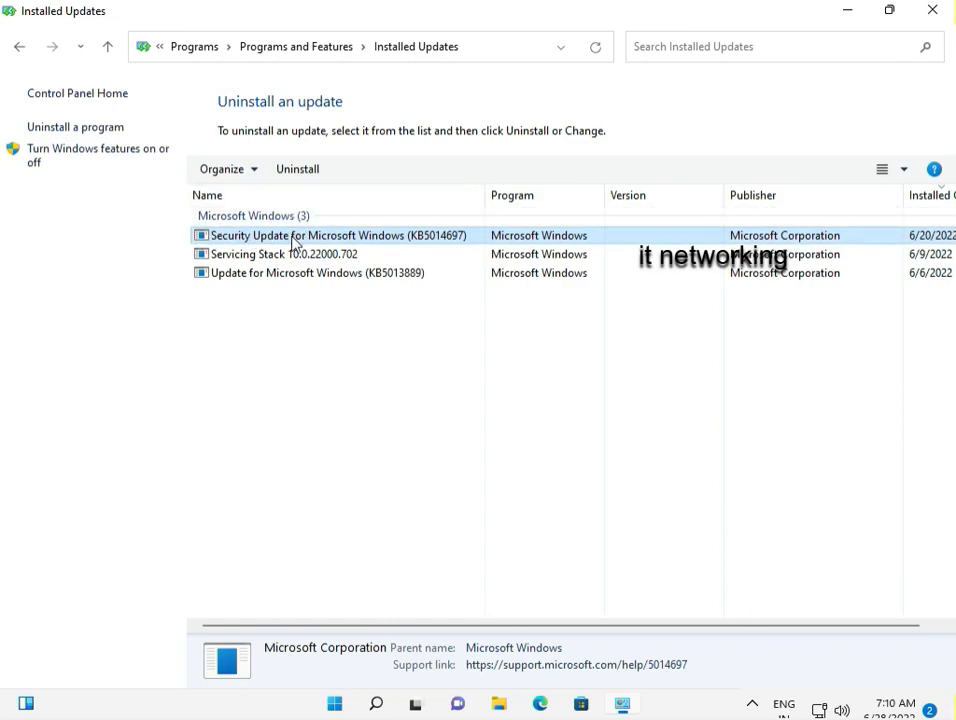
{"action": "left_click", "coordinate": [297, 169]}
{"action": "left_click", "coordinate": [512, 351]}
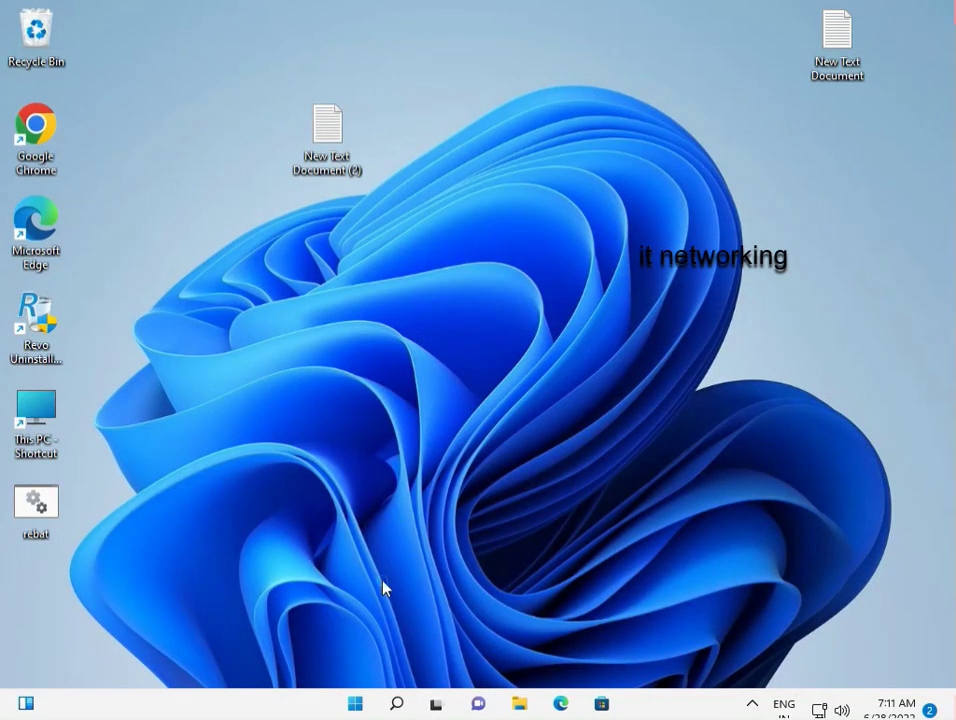
- Open the Date & time page in Settings and switch Set time automatically off and back on
{"action": "left_click", "coordinate": [357, 703]}
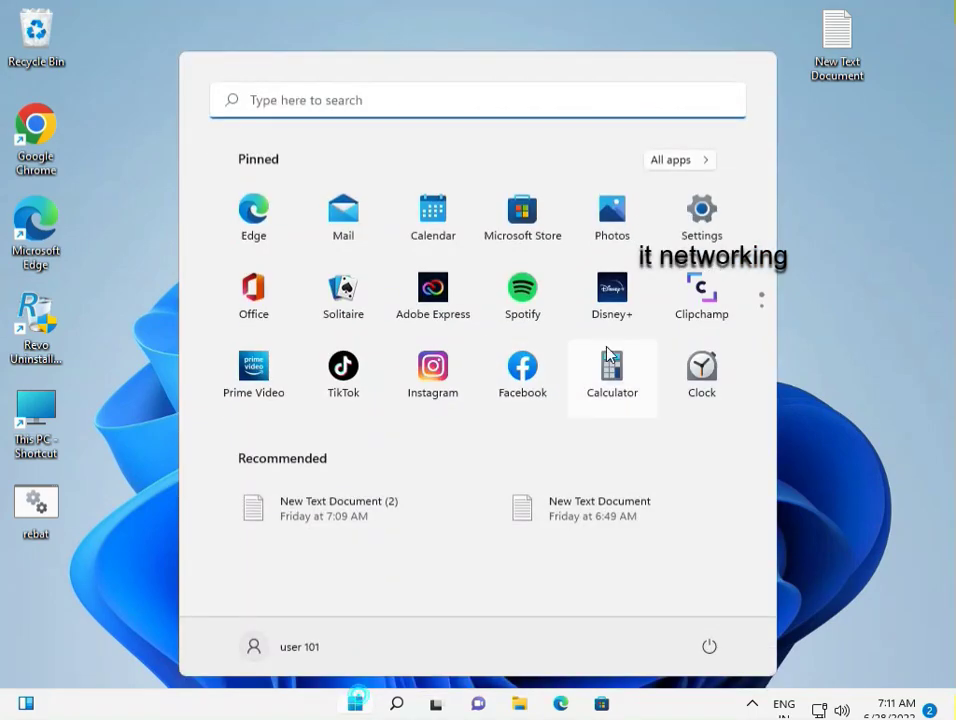
{"action": "left_click", "coordinate": [721, 205]}
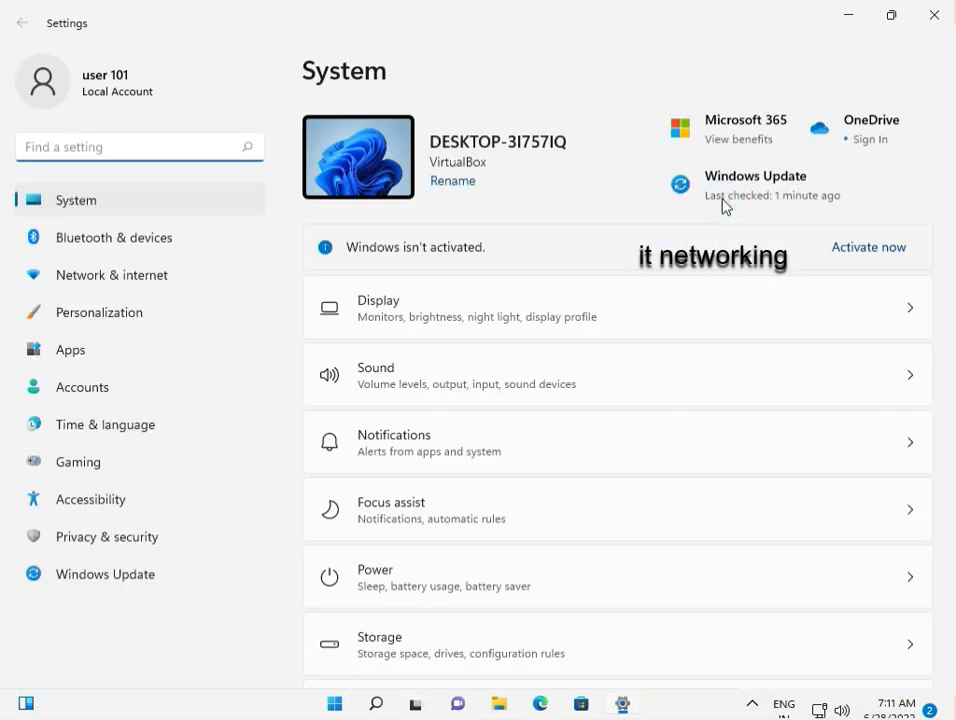
{"action": "left_click", "coordinate": [144, 442]}
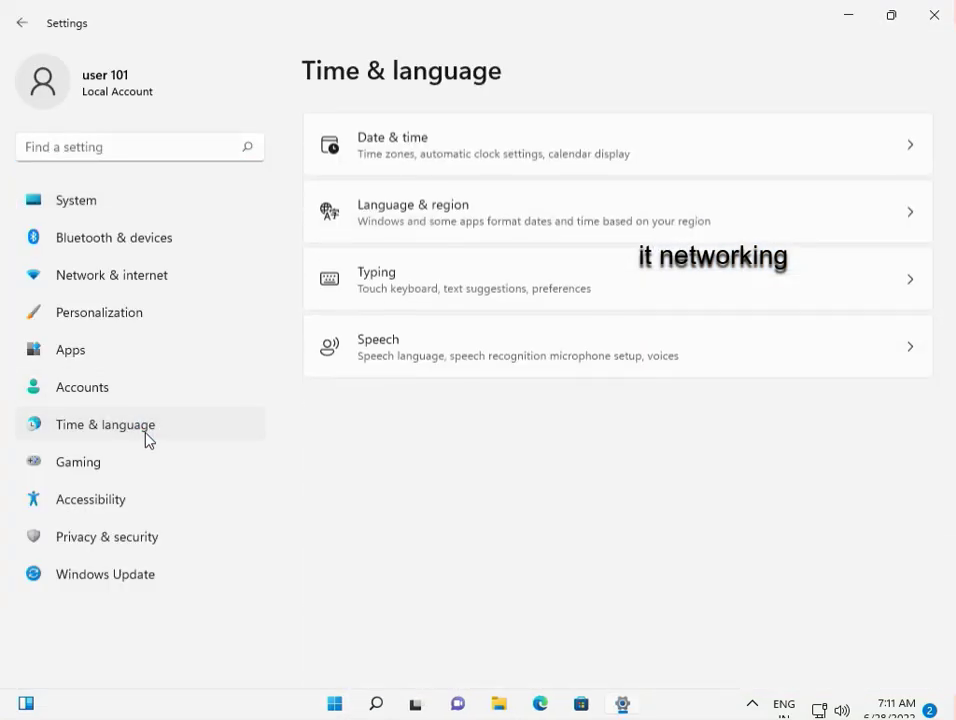
{"action": "left_click", "coordinate": [484, 148]}
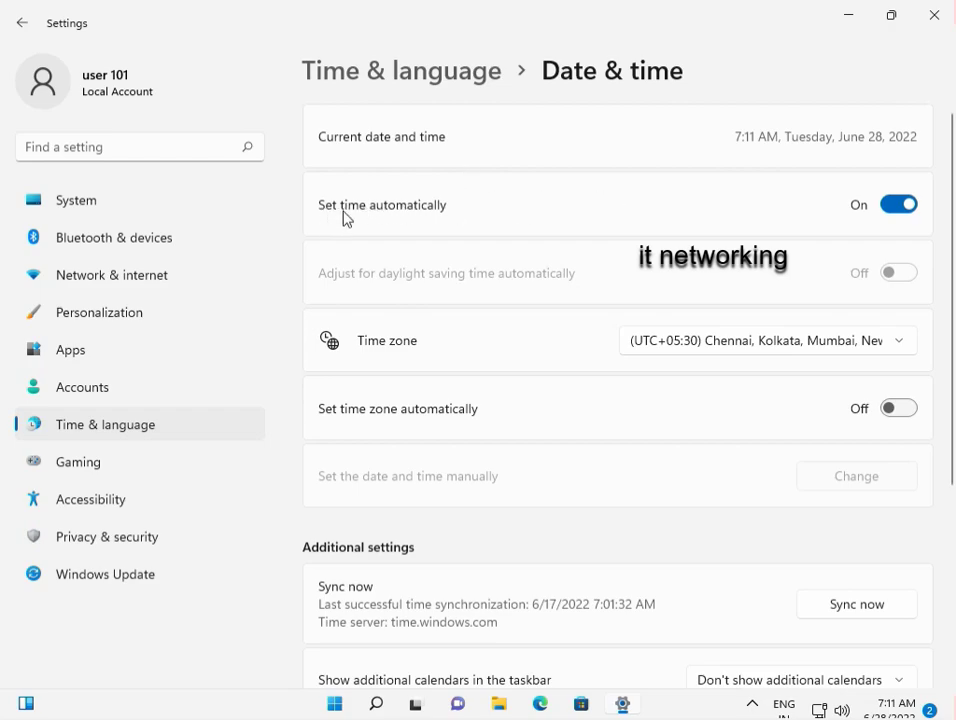
{"action": "left_click", "coordinate": [906, 211]}
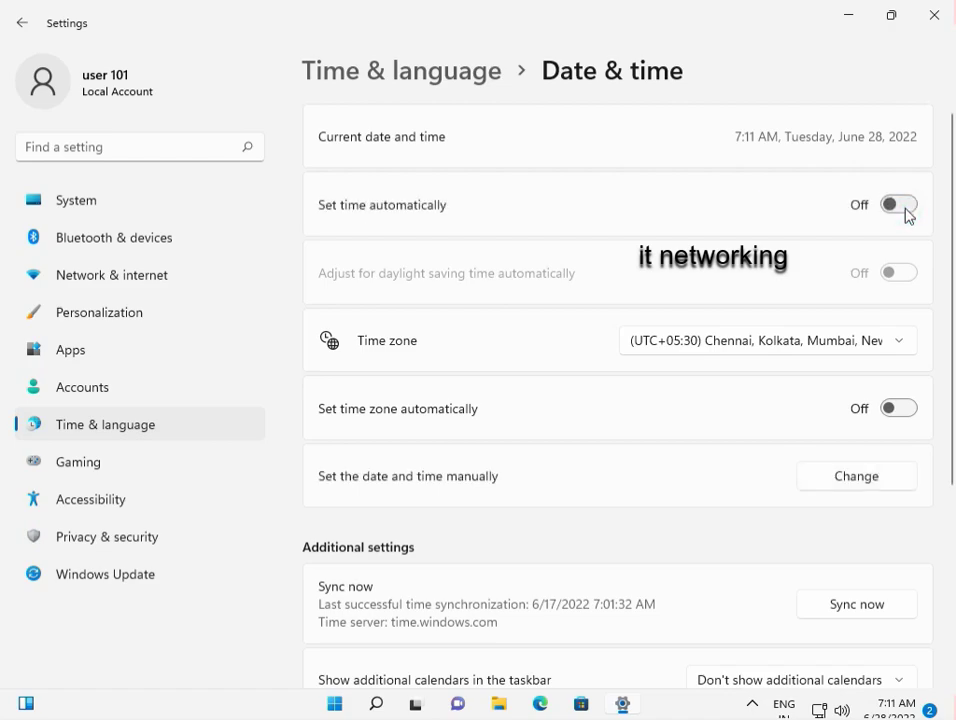
{"action": "left_click", "coordinate": [906, 208]}
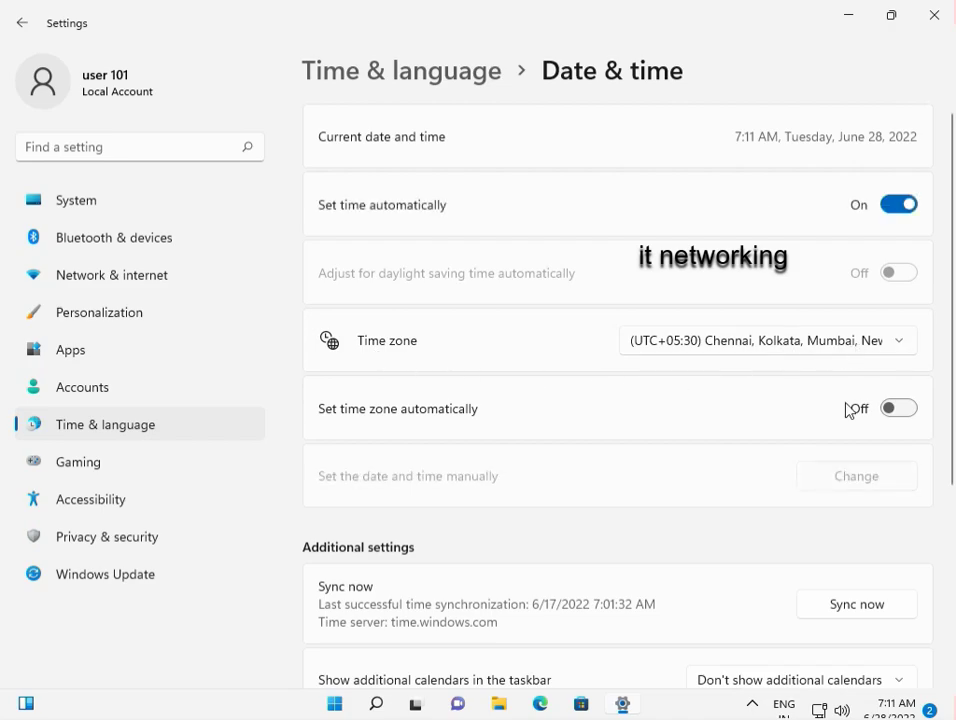
- Turn on Set time zone automatically in the Date & time settings
{"action": "left_click", "coordinate": [897, 411]}
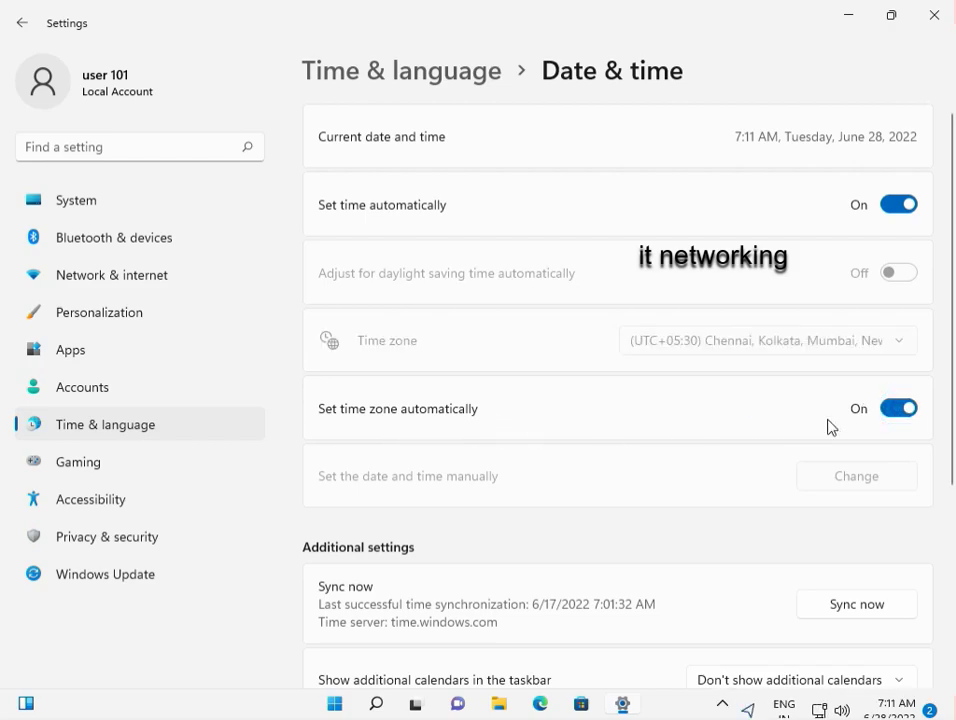
{"action": "scroll", "coordinate": [857, 435], "scroll_direction": "down", "scroll_amount": 3}
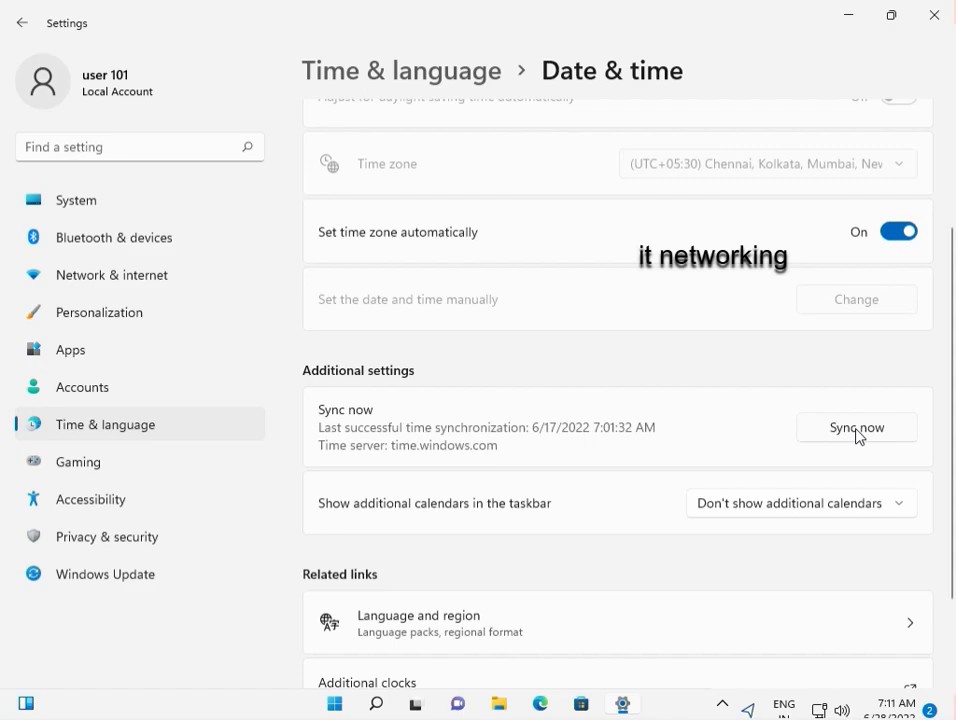
{"action": "scroll", "coordinate": [857, 435], "scroll_direction": "down", "scroll_amount": 2}
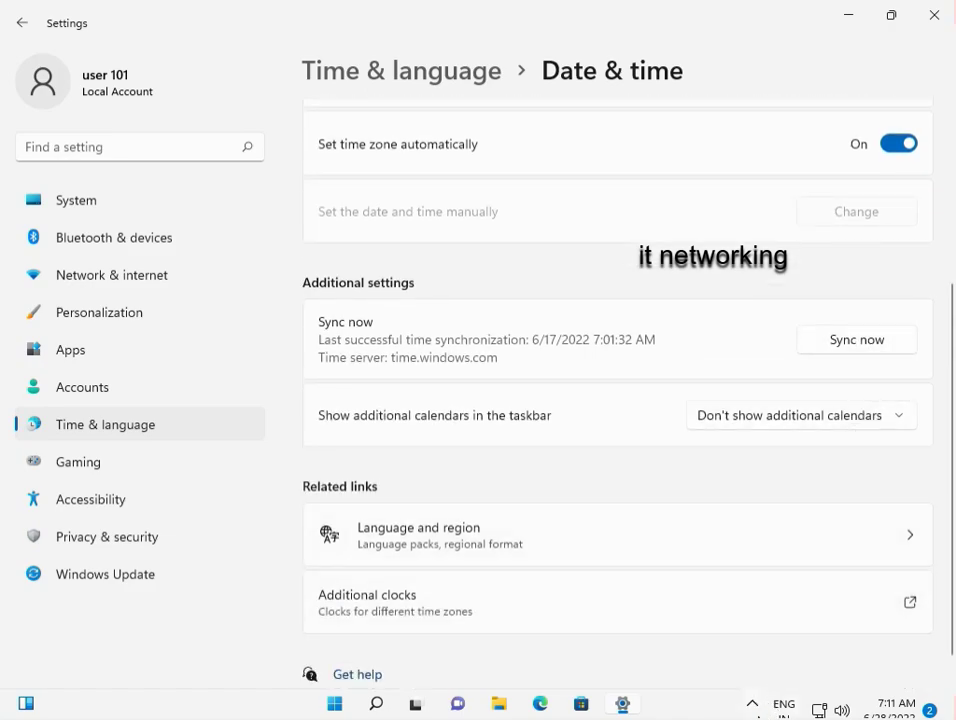
- Open the advanced options of Microsoft Store from the installed apps list in Settings
{"action": "left_click", "coordinate": [97, 206]}
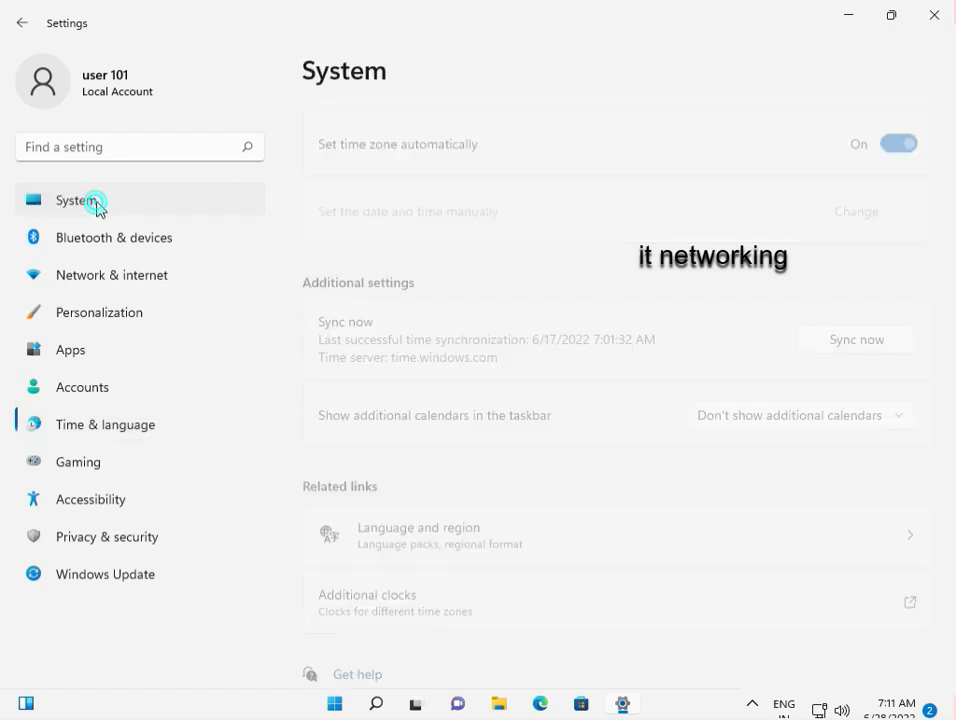
{"action": "left_click", "coordinate": [113, 351]}
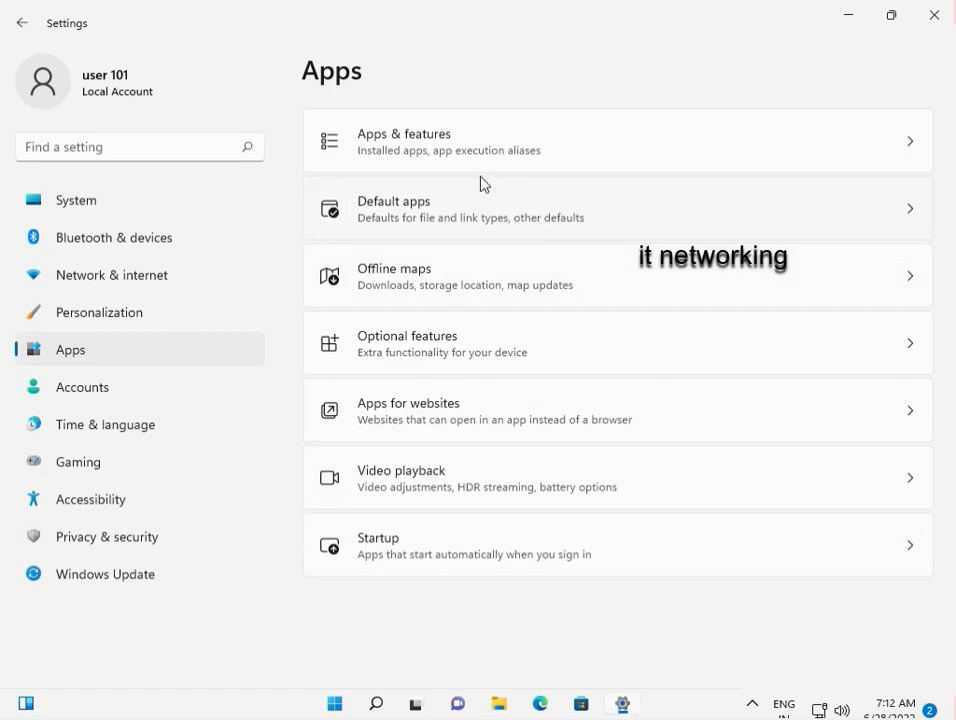
{"action": "left_click", "coordinate": [447, 148]}
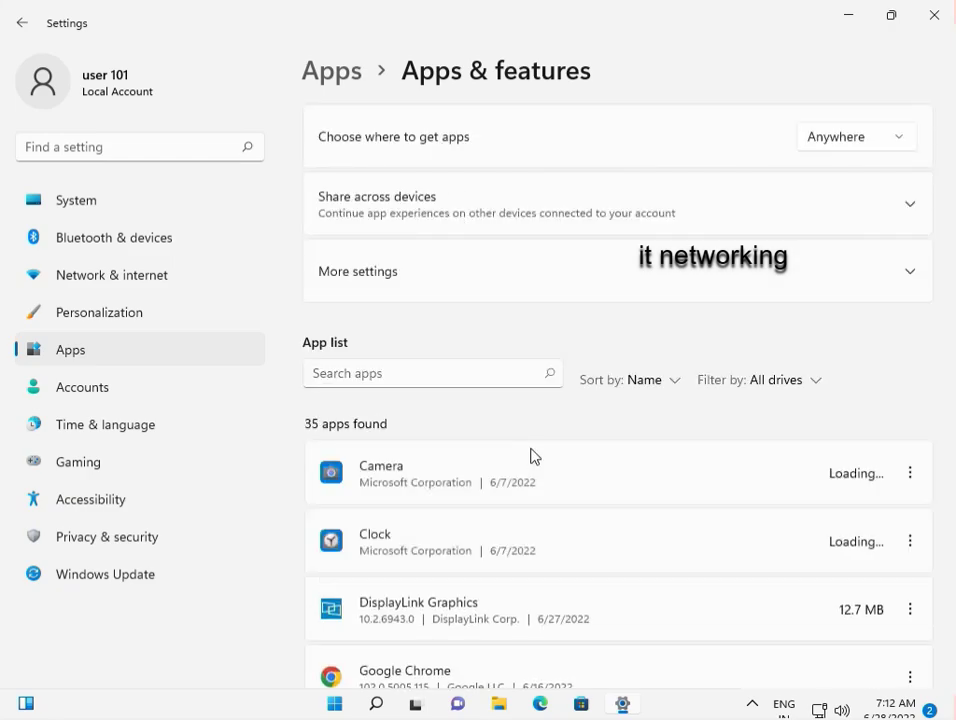
{"action": "scroll", "coordinate": [532, 456], "scroll_direction": "down", "scroll_amount": 5}
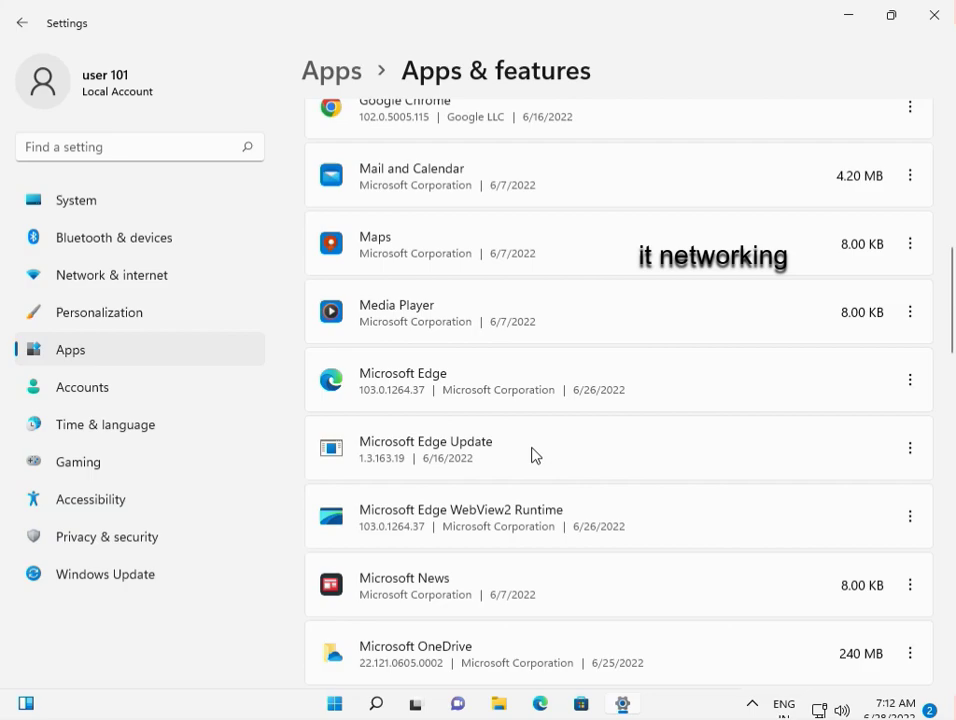
{"action": "scroll", "coordinate": [532, 456], "scroll_direction": "down", "scroll_amount": 1}
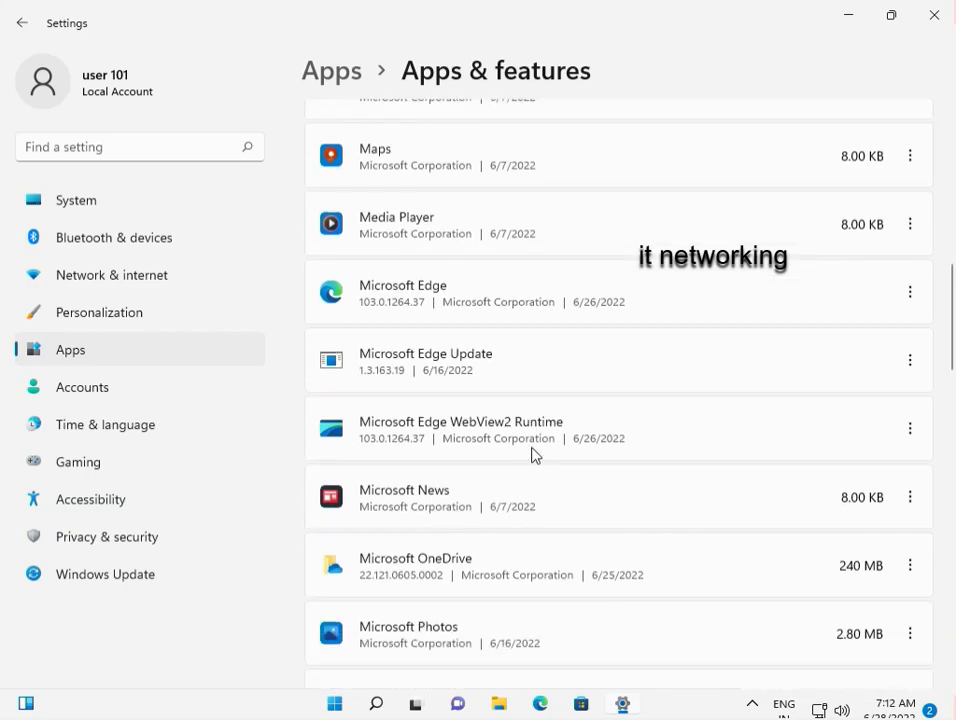
{"action": "scroll", "coordinate": [532, 456], "scroll_direction": "down", "scroll_amount": 1}
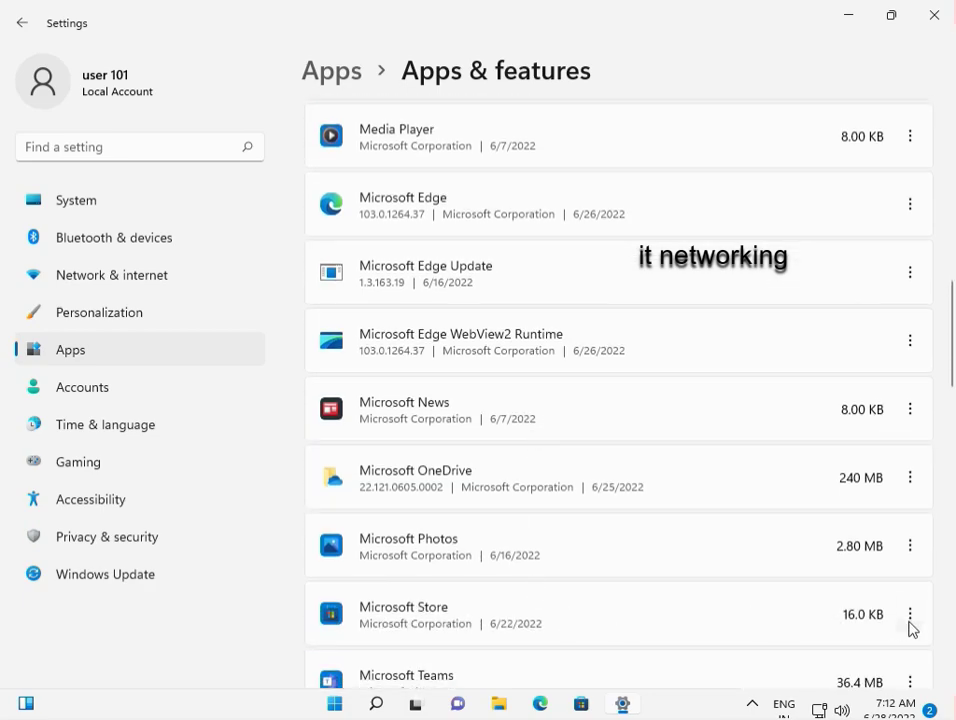
{"action": "left_click", "coordinate": [910, 614]}
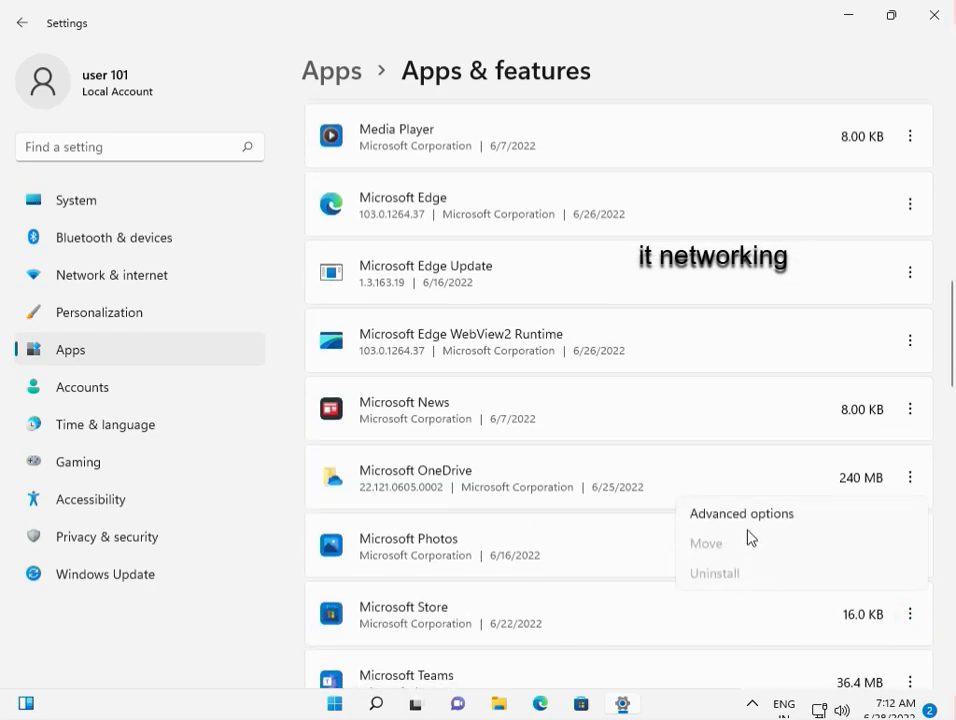
{"action": "left_click", "coordinate": [745, 516]}
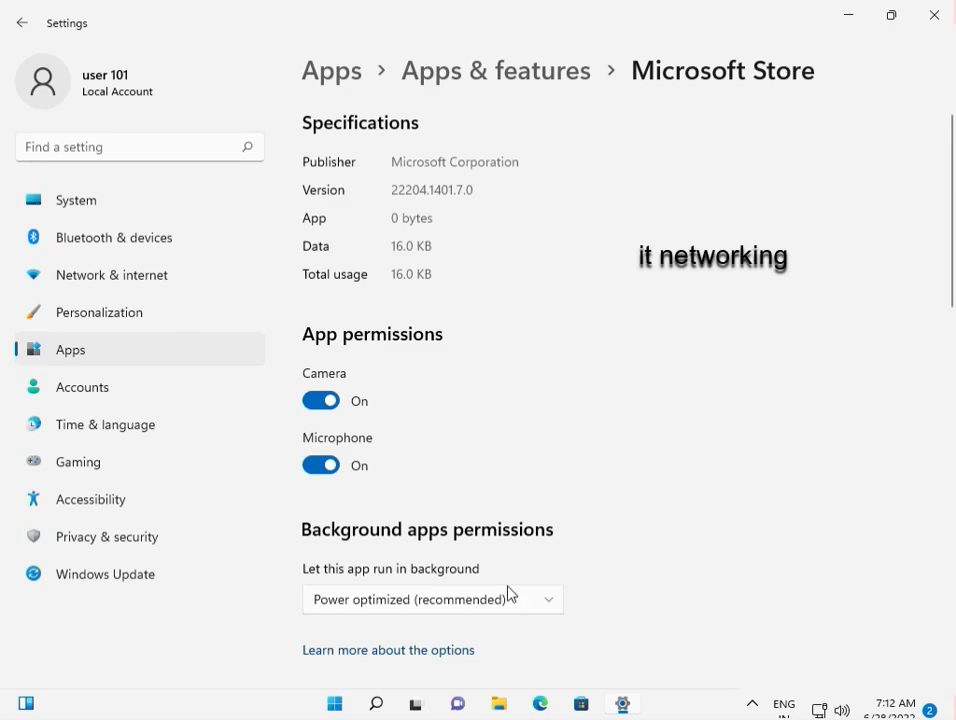
- Set the Microsoft Store background apps permission to Power optimized (recommended)
{"action": "left_click", "coordinate": [378, 605]}
{"action": "left_click", "coordinate": [378, 603]}
{"action": "left_click", "coordinate": [432, 600]}
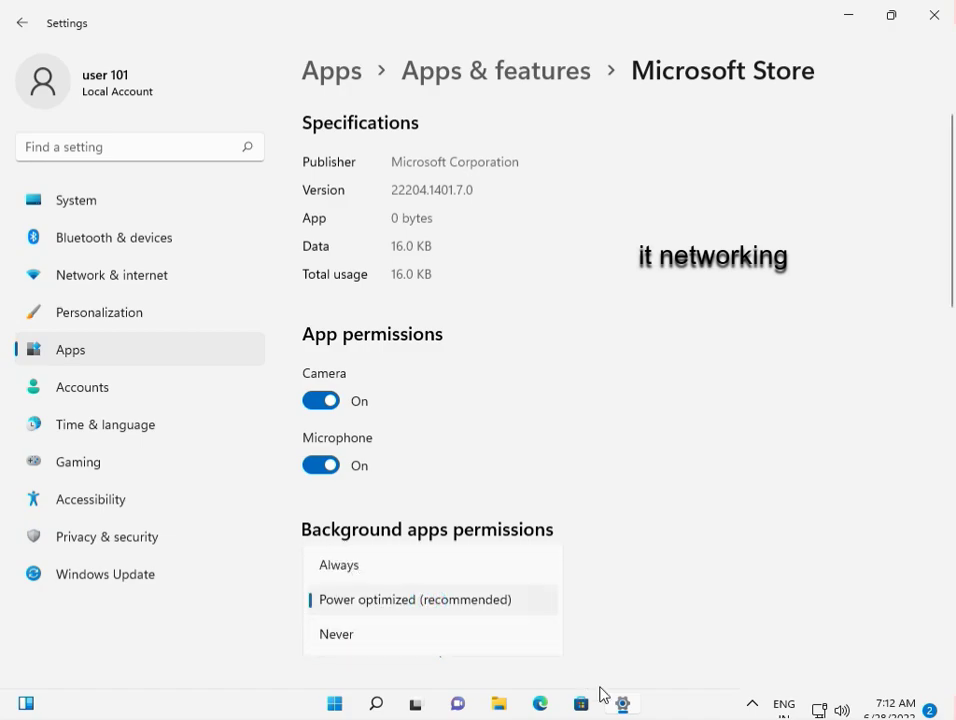
{"action": "mouse_move", "coordinate": [624, 714]}
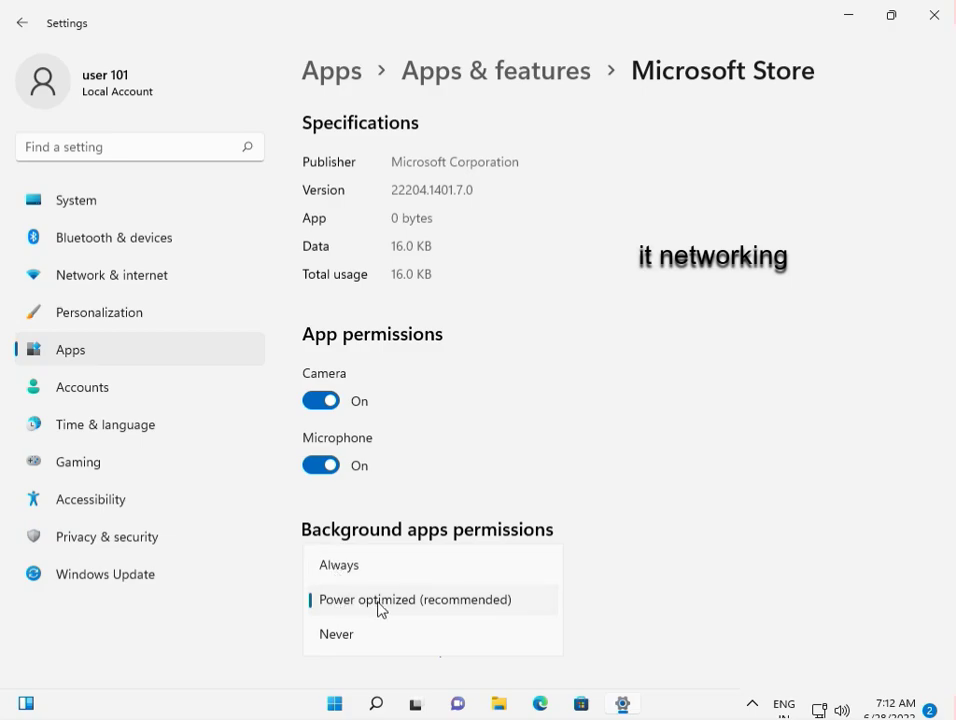
{"action": "left_click", "coordinate": [385, 604]}
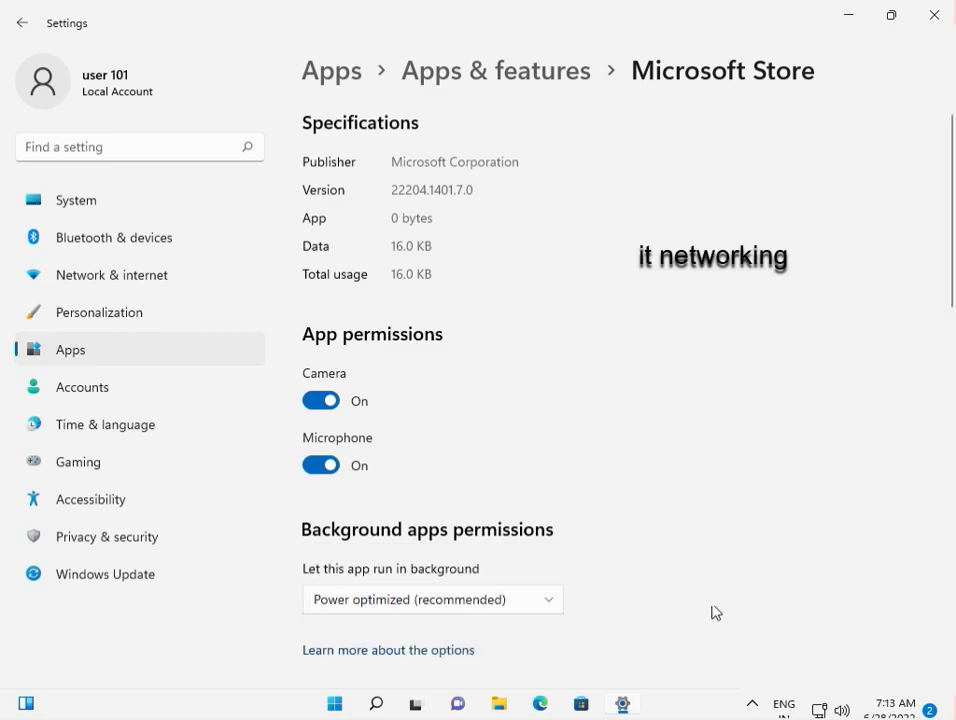